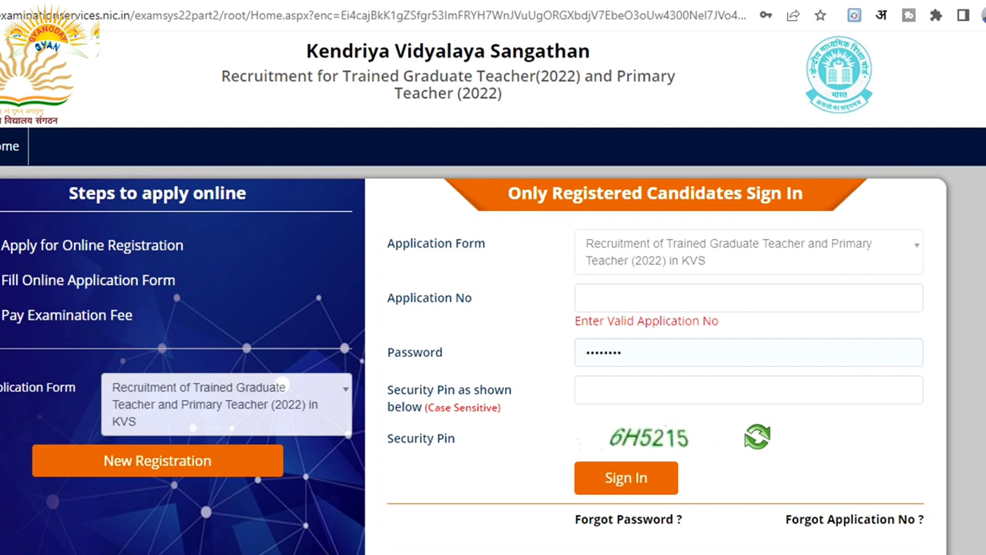
Start a new registration and read the instructions, highlighting the Rs. 1500 fee charge.
{"action": "key", "text": "Return"}
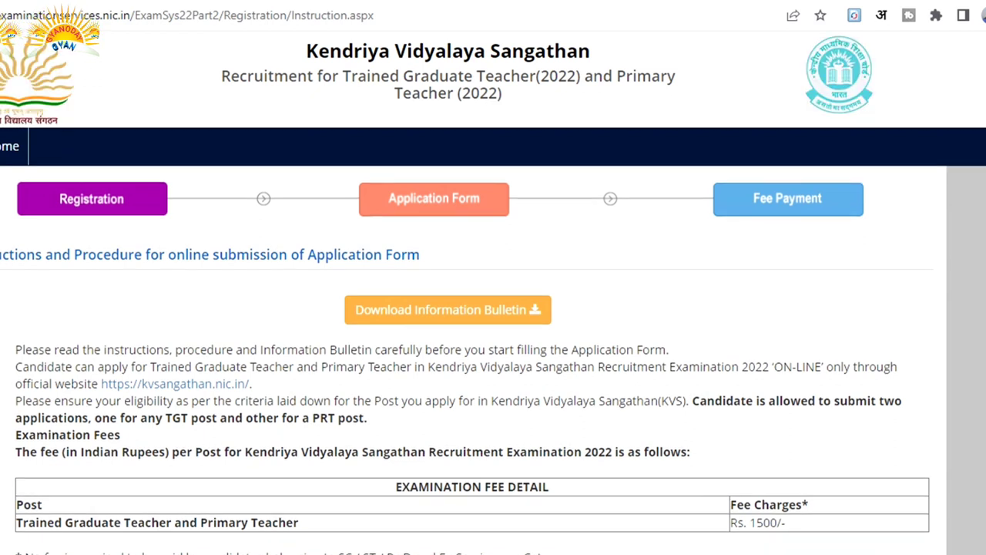
{"action": "scroll", "coordinate": [493, 309], "scroll_direction": "down", "scroll_amount": 3}
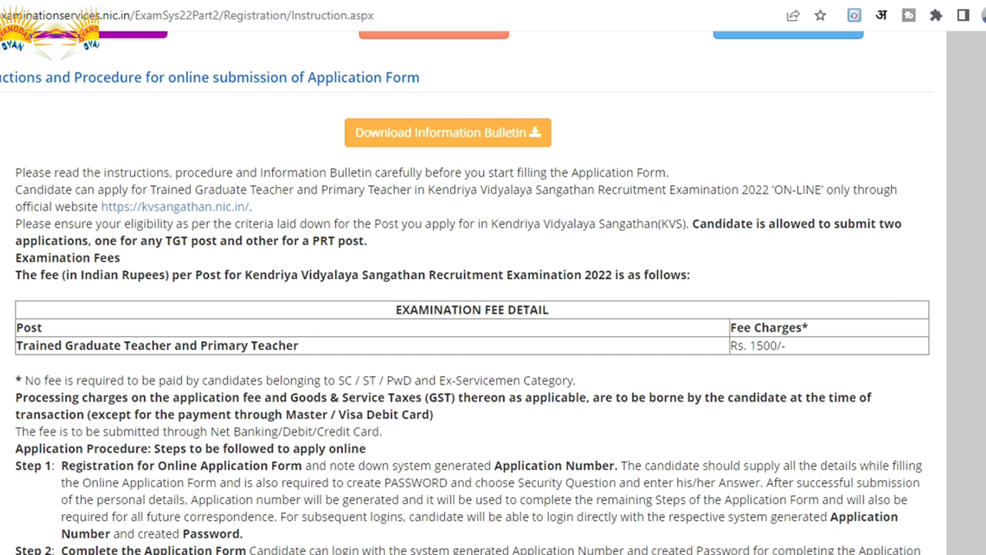
{"action": "left_click_drag", "start_coordinate": [731, 345], "coordinate": [783, 345]}
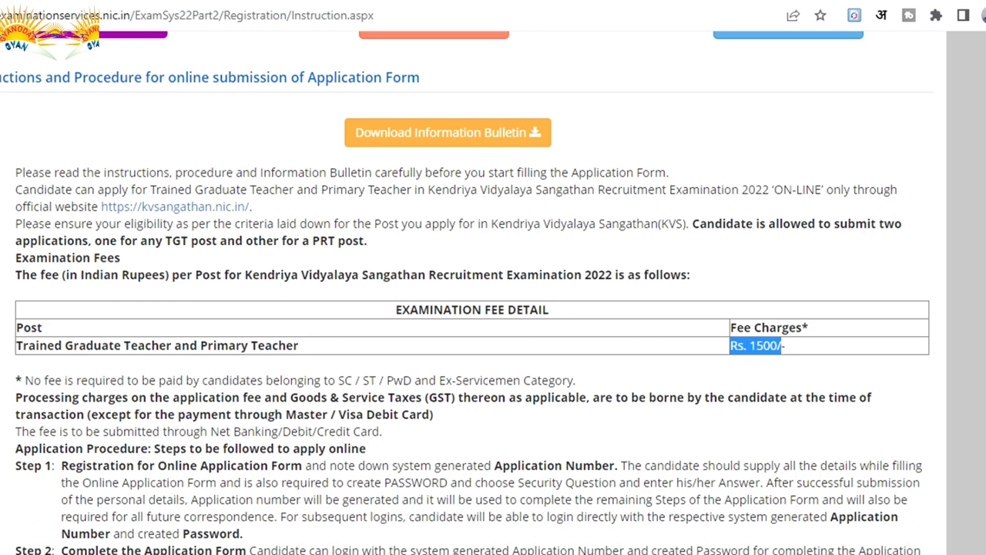
{"action": "scroll", "coordinate": [474, 293], "scroll_direction": "down", "scroll_amount": 7}
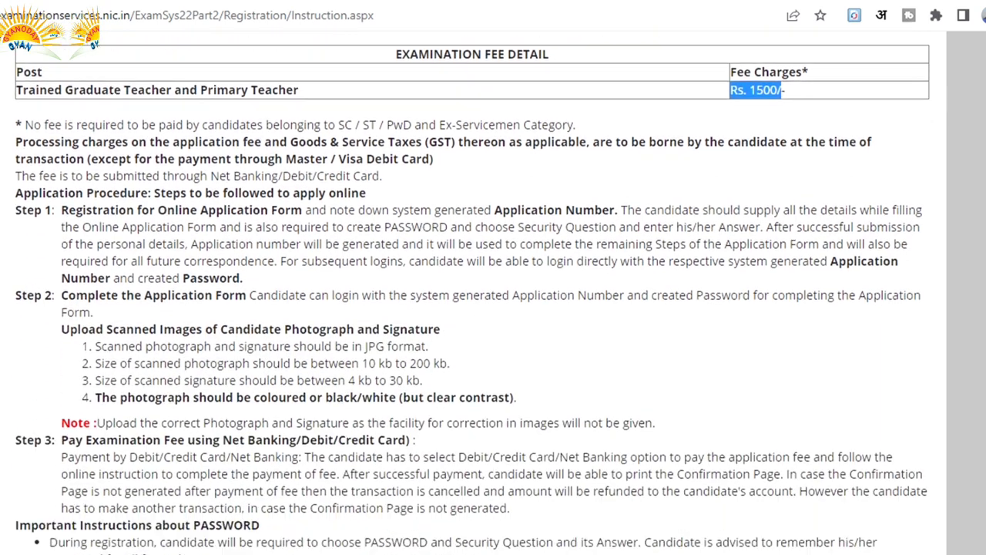
{"action": "scroll", "coordinate": [474, 293], "scroll_direction": "down", "scroll_amount": 3}
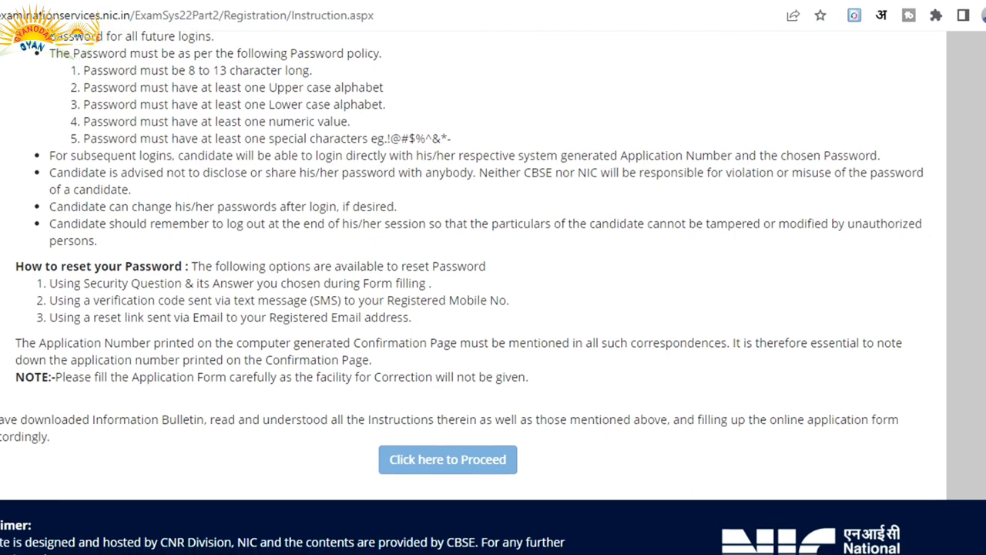
Review the instructions once more and proceed to the Step 1 application form.
{"action": "scroll", "coordinate": [473, 293], "scroll_direction": "up", "scroll_amount": 2}
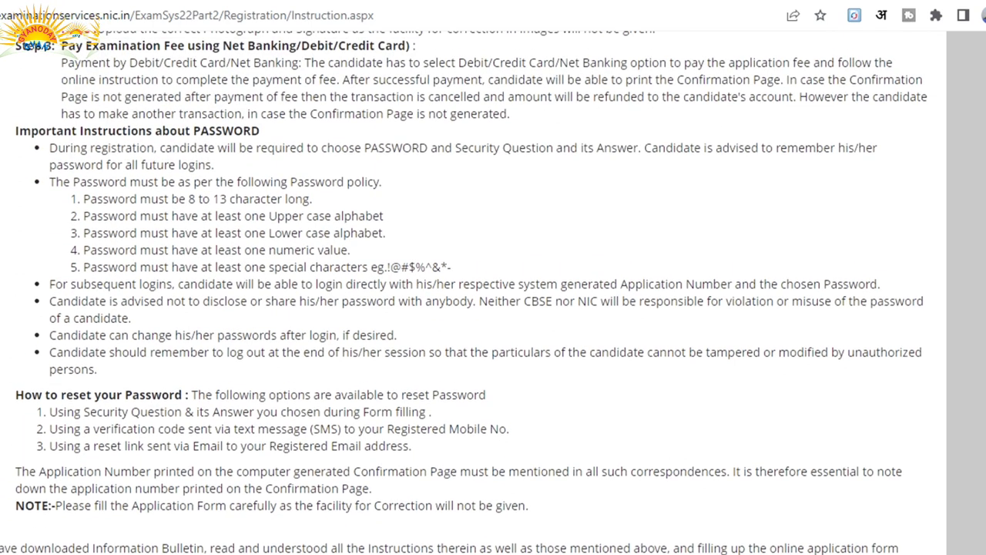
{"action": "scroll", "coordinate": [474, 293], "scroll_direction": "up", "scroll_amount": 1}
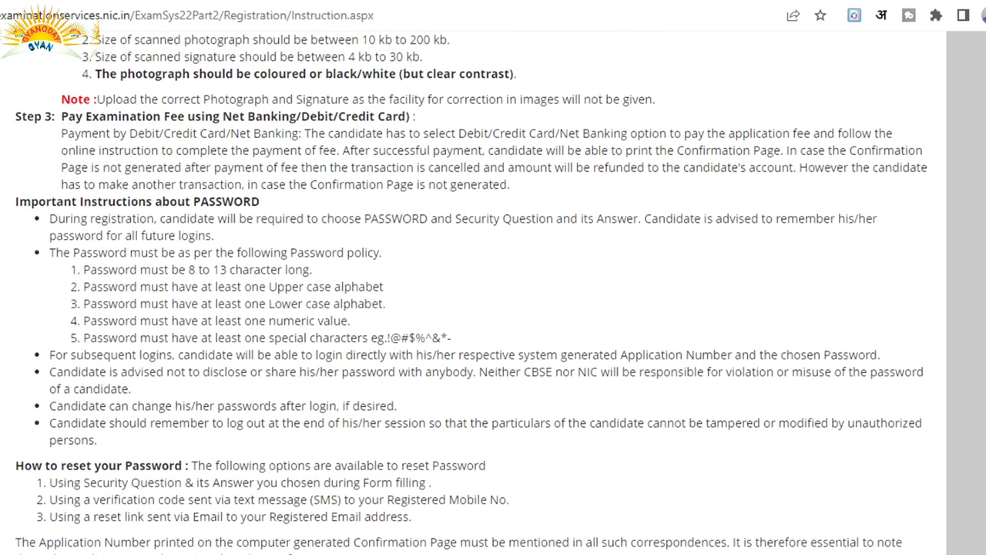
{"action": "scroll", "coordinate": [474, 293], "scroll_direction": "up", "scroll_amount": 4}
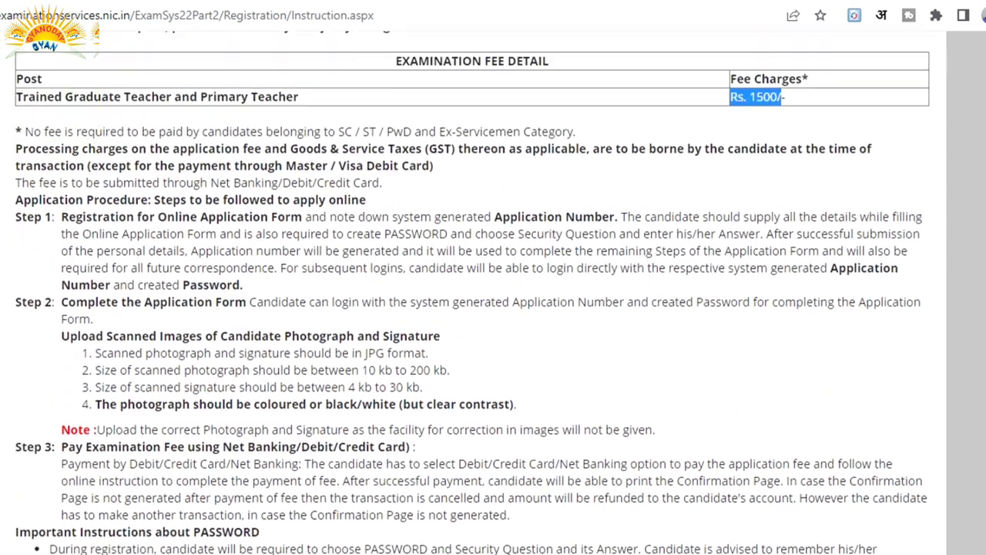
{"action": "scroll", "coordinate": [474, 293], "scroll_direction": "up", "scroll_amount": 1}
{"action": "scroll", "coordinate": [474, 293], "scroll_direction": "down", "scroll_amount": 2}
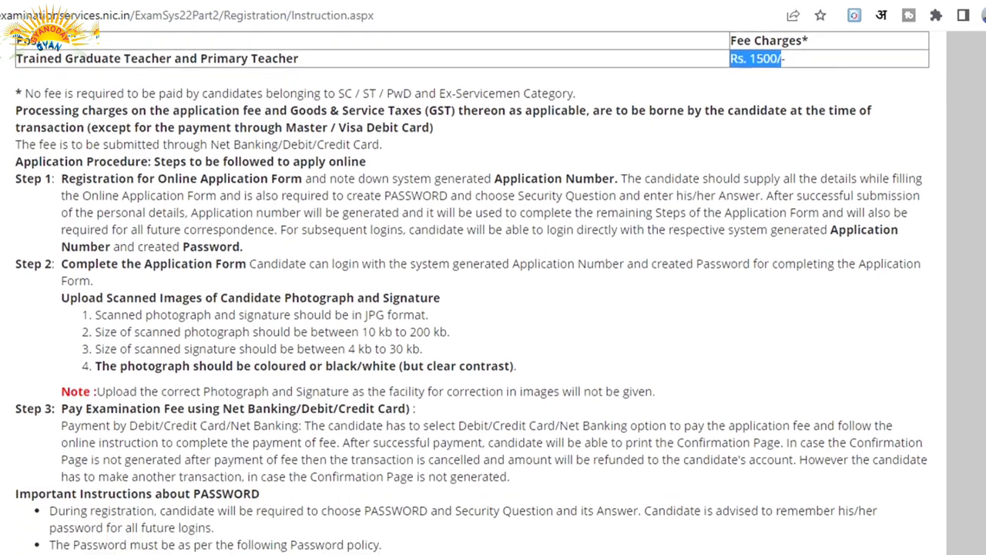
{"action": "scroll", "coordinate": [474, 293], "scroll_direction": "down", "scroll_amount": 6}
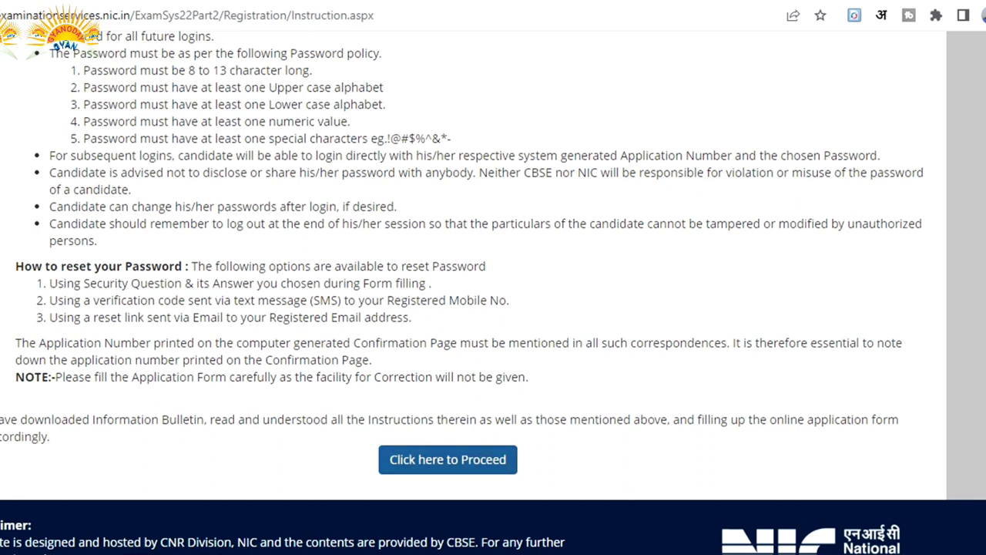
{"action": "left_click", "coordinate": [448, 459]}
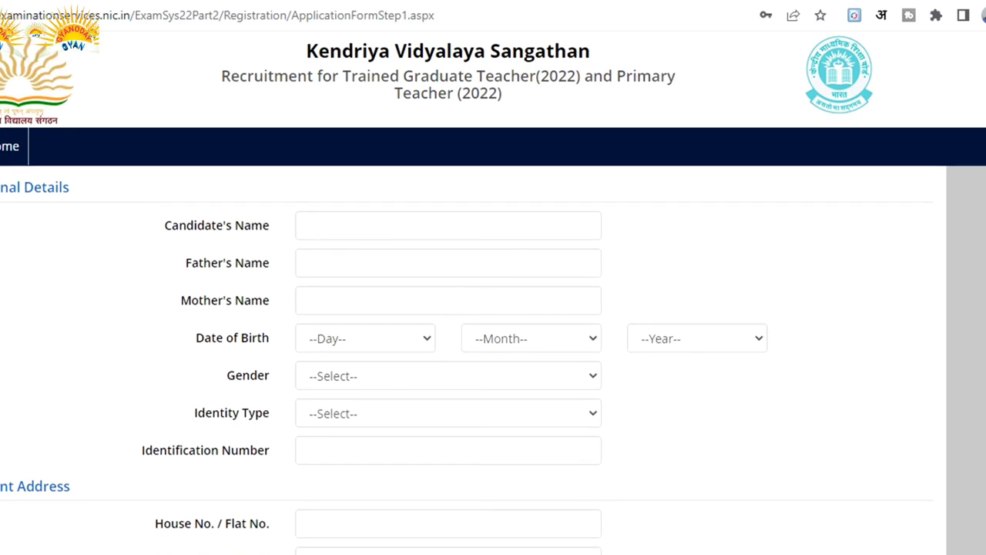
{"action": "scroll", "coordinate": [493, 293], "scroll_direction": "down", "scroll_amount": 2}
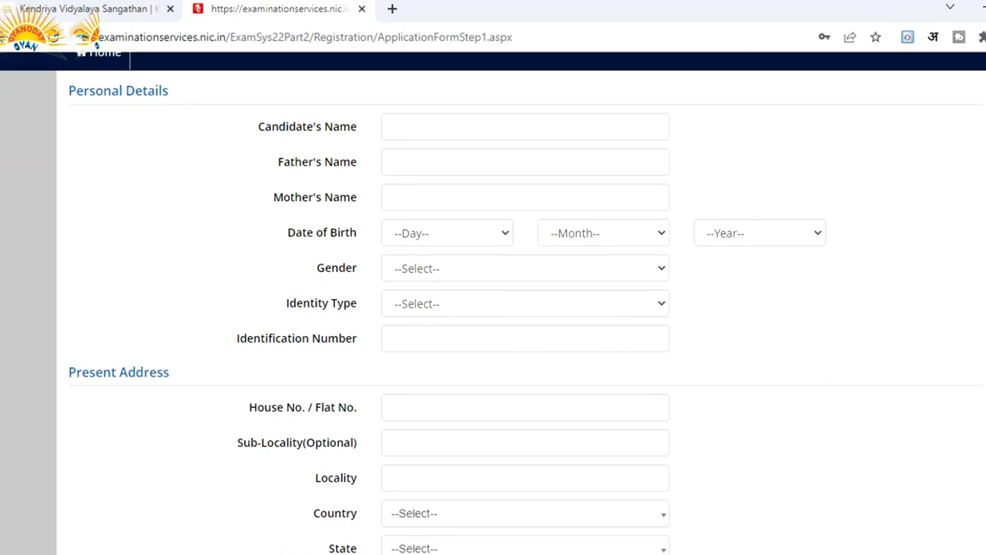
{"action": "scroll", "coordinate": [493, 309], "scroll_direction": "down", "scroll_amount": 3}
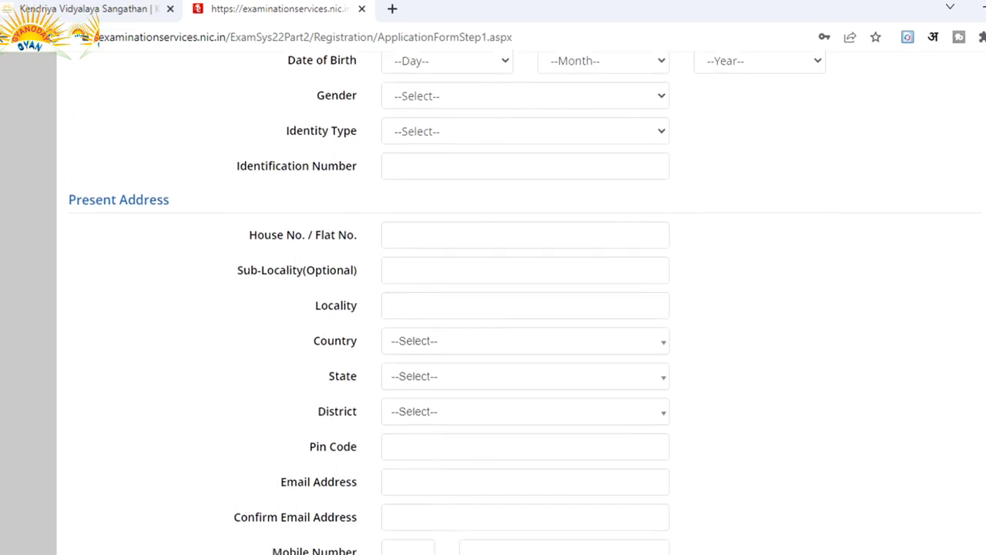
{"action": "scroll", "coordinate": [493, 308], "scroll_direction": "down", "scroll_amount": 2}
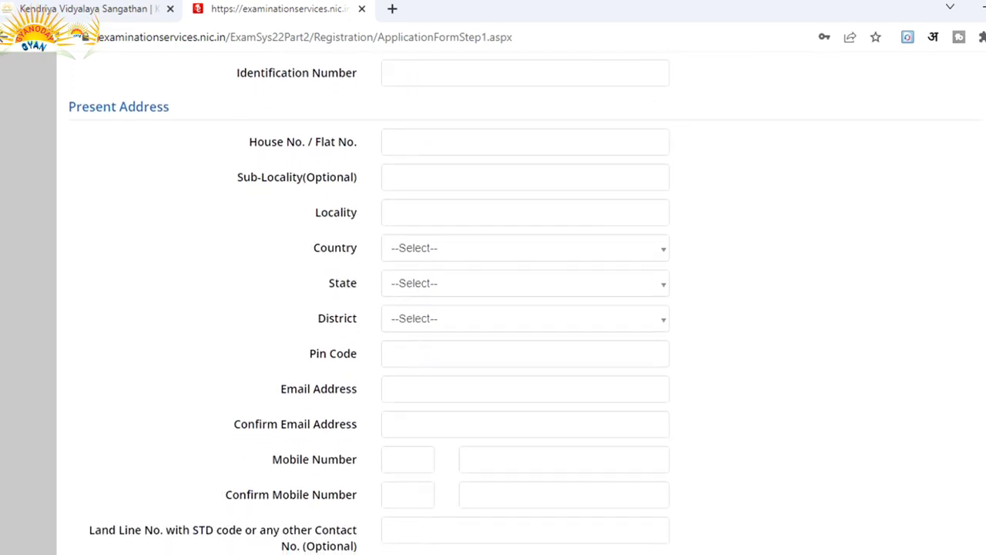
{"action": "scroll", "coordinate": [494, 308], "scroll_direction": "down", "scroll_amount": 2}
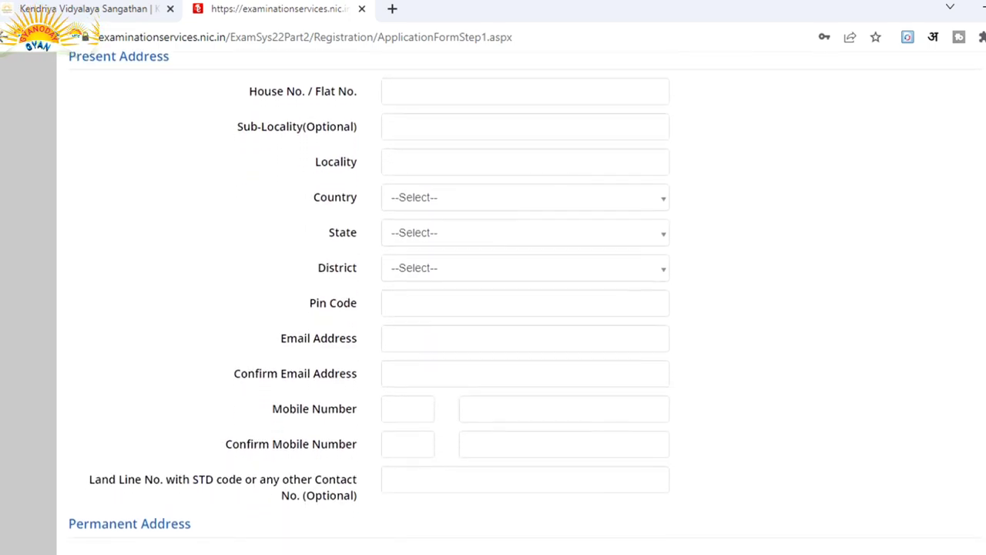
{"action": "scroll", "coordinate": [523, 304], "scroll_direction": "down", "scroll_amount": 2}
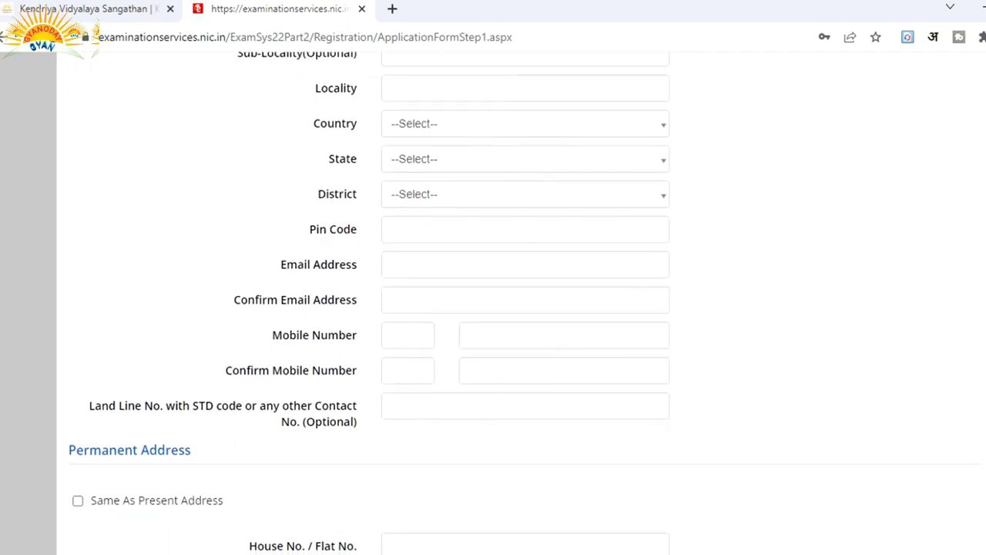
{"action": "scroll", "coordinate": [493, 308], "scroll_direction": "down", "scroll_amount": 2}
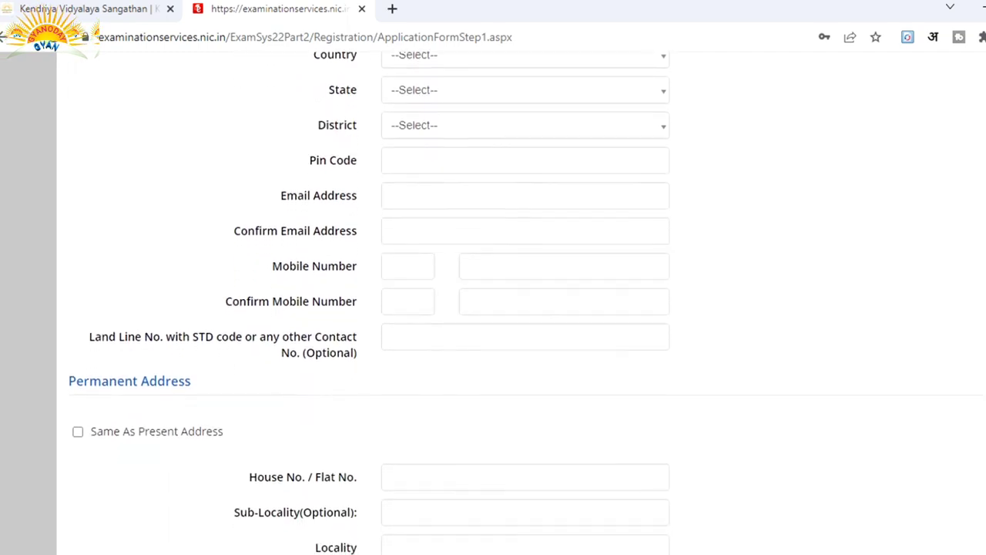
{"action": "scroll", "coordinate": [493, 308], "scroll_direction": "down", "scroll_amount": 5}
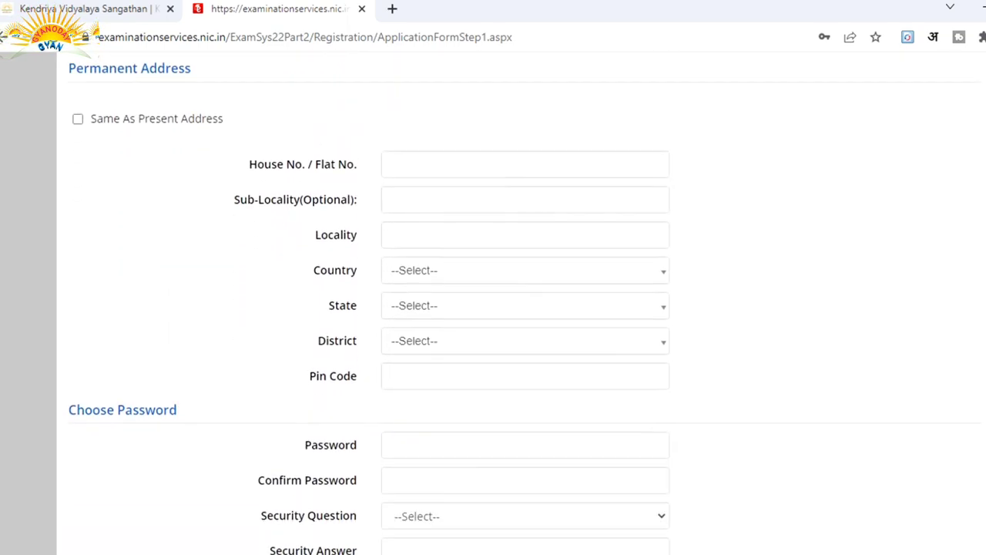
{"action": "scroll", "coordinate": [494, 309], "scroll_direction": "down", "scroll_amount": 2}
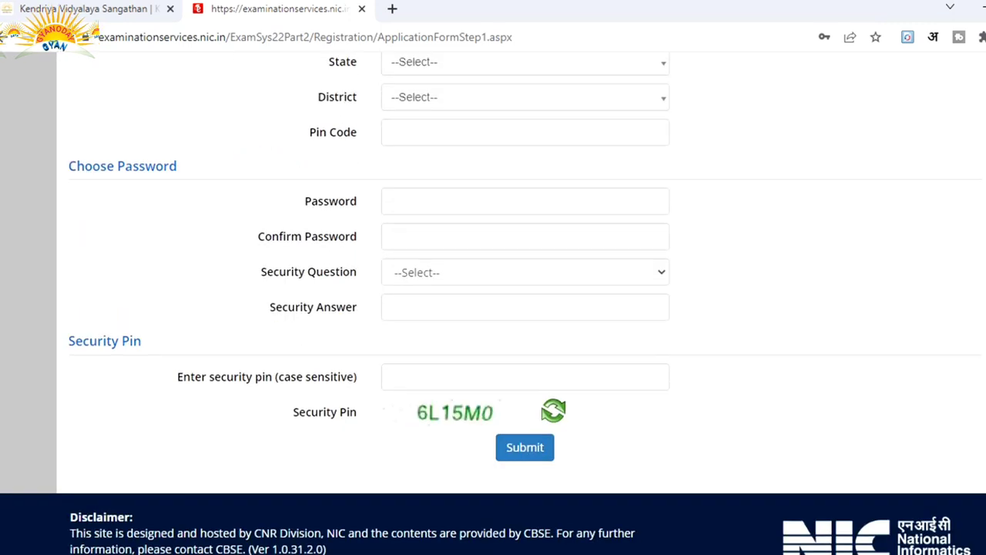
{"action": "scroll", "coordinate": [493, 304], "scroll_direction": "up", "scroll_amount": 1}
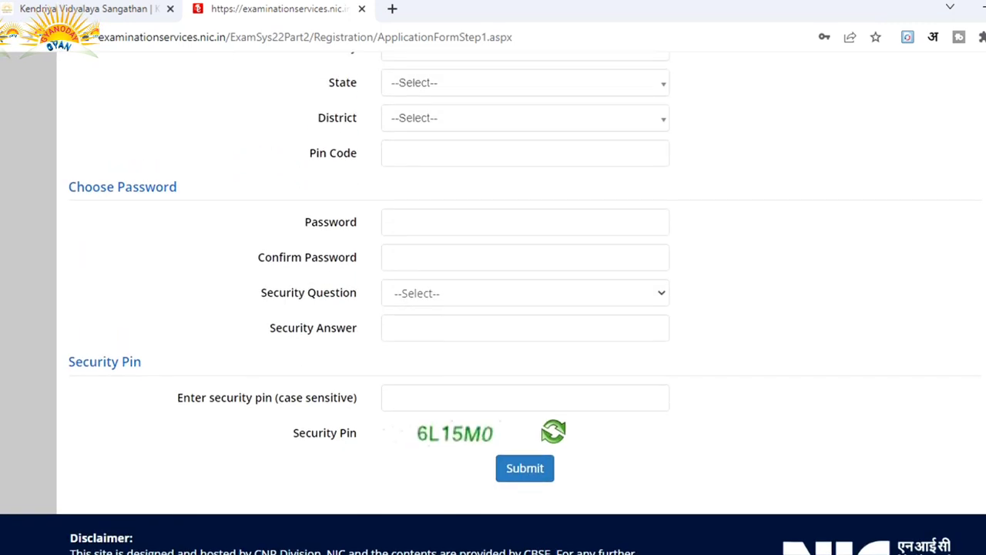
{"action": "scroll", "coordinate": [493, 308], "scroll_direction": "up", "scroll_amount": 2}
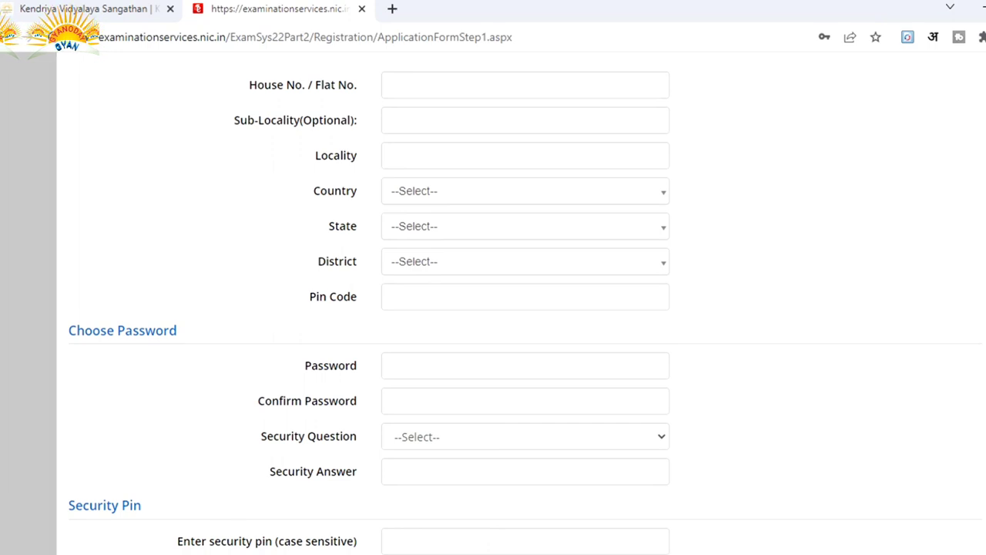
{"action": "scroll", "coordinate": [493, 308], "scroll_direction": "down", "scroll_amount": 2}
{"action": "scroll", "coordinate": [493, 308], "scroll_direction": "up", "scroll_amount": 12}
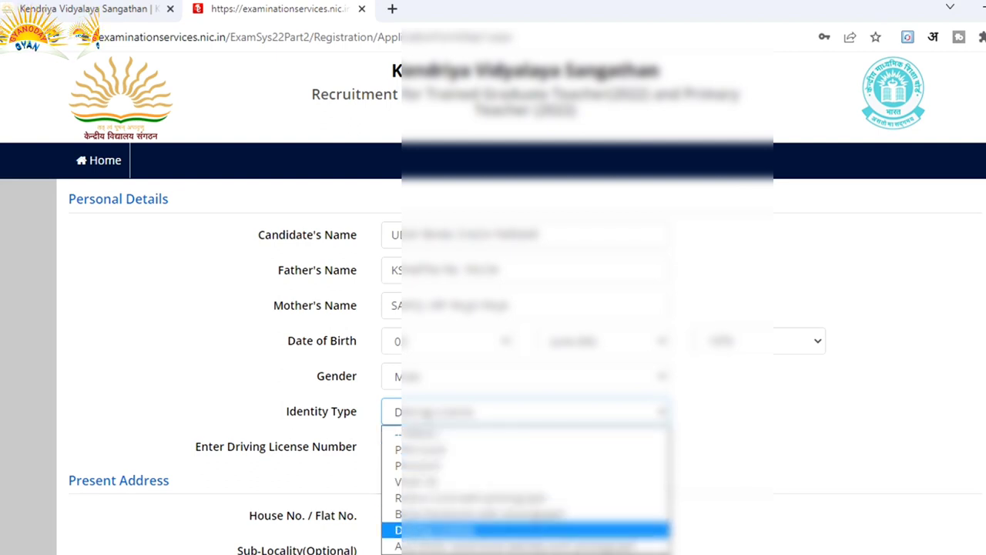
Confirm Driving License as identity type, enter the licence number and fill the present address.
{"action": "key", "text": "Return"}
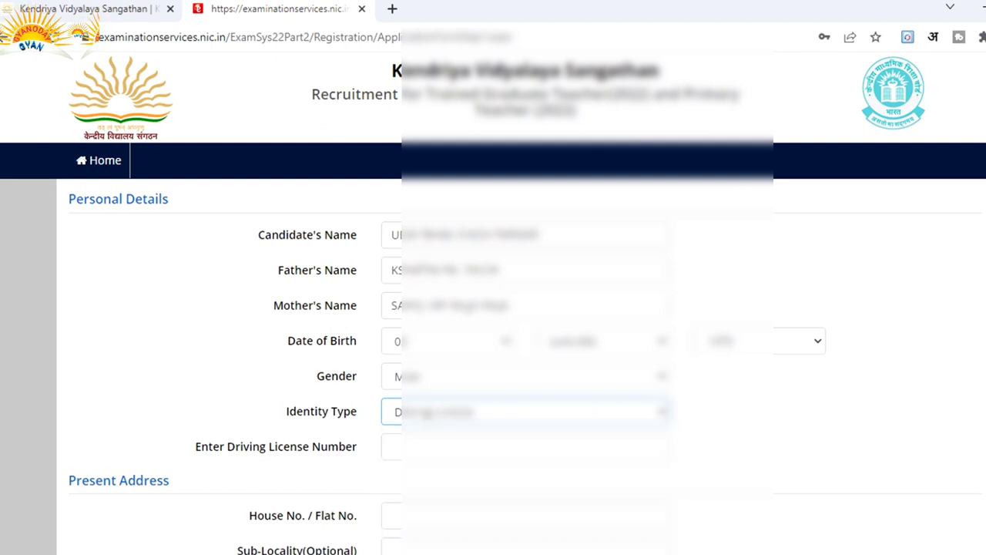
{"action": "left_click", "coordinate": [524, 446]}
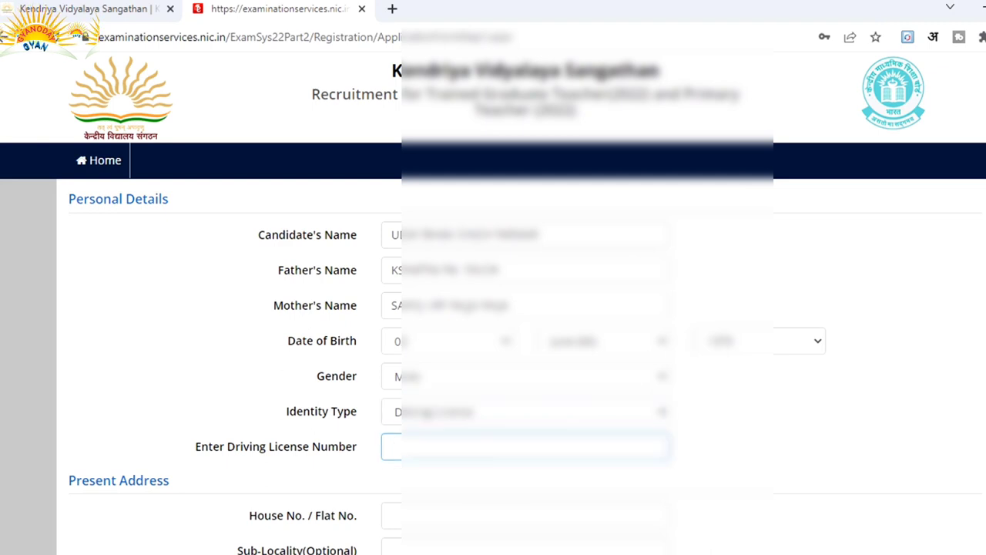
{"action": "scroll", "coordinate": [493, 308], "scroll_direction": "down", "scroll_amount": 7}
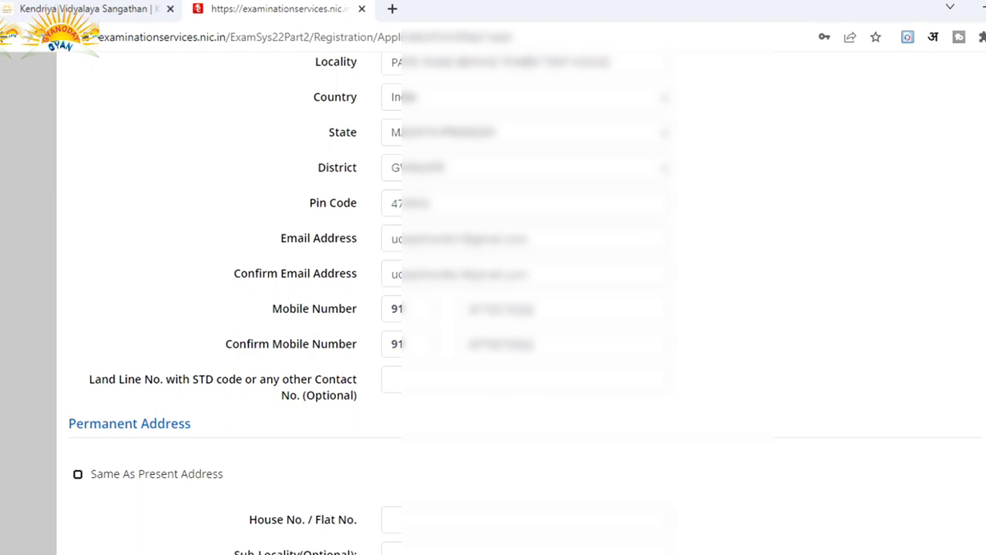
{"action": "scroll", "coordinate": [370, 309], "scroll_direction": "down", "scroll_amount": 5}
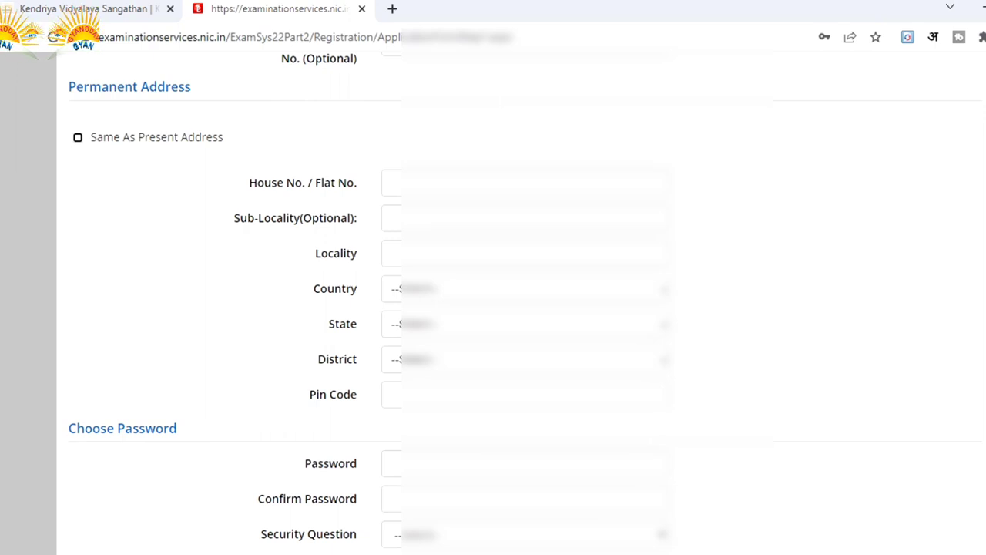
Tick 'Same As Present Address' and enter the account password with its confirmation.
{"action": "left_click", "coordinate": [78, 137]}
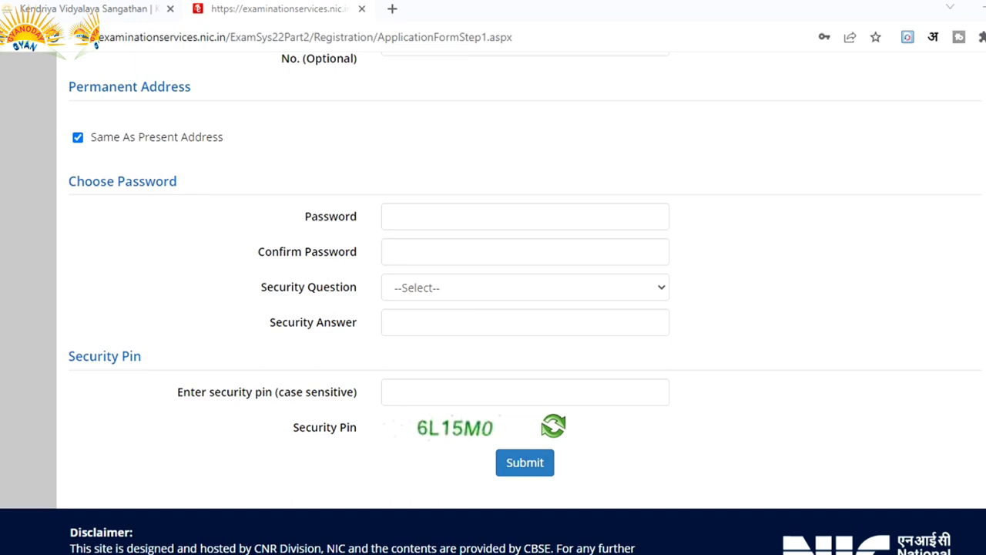
{"action": "left_click", "coordinate": [524, 215]}
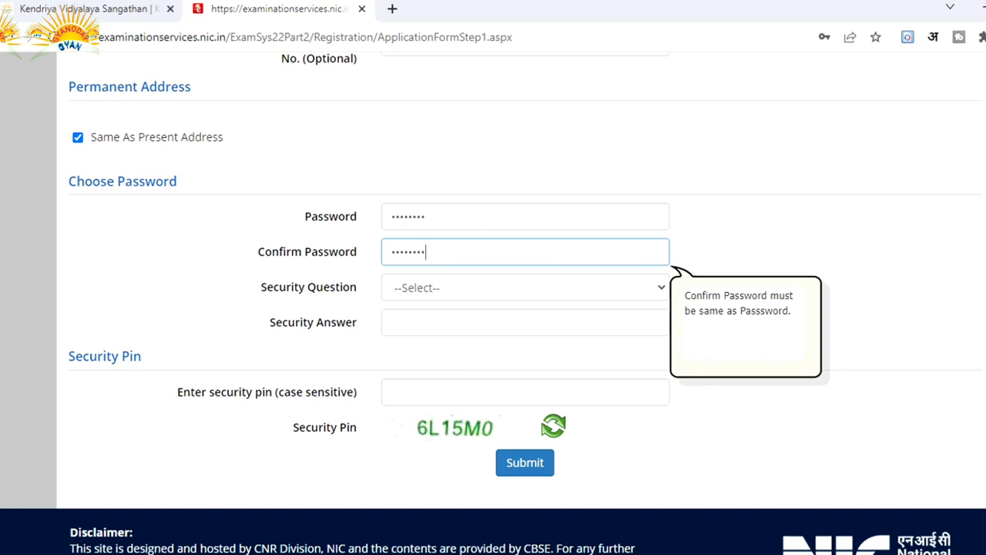
Choose 'What is your neighbour's pet name ?' as the security question and enter the answer.
{"action": "left_click", "coordinate": [524, 287]}
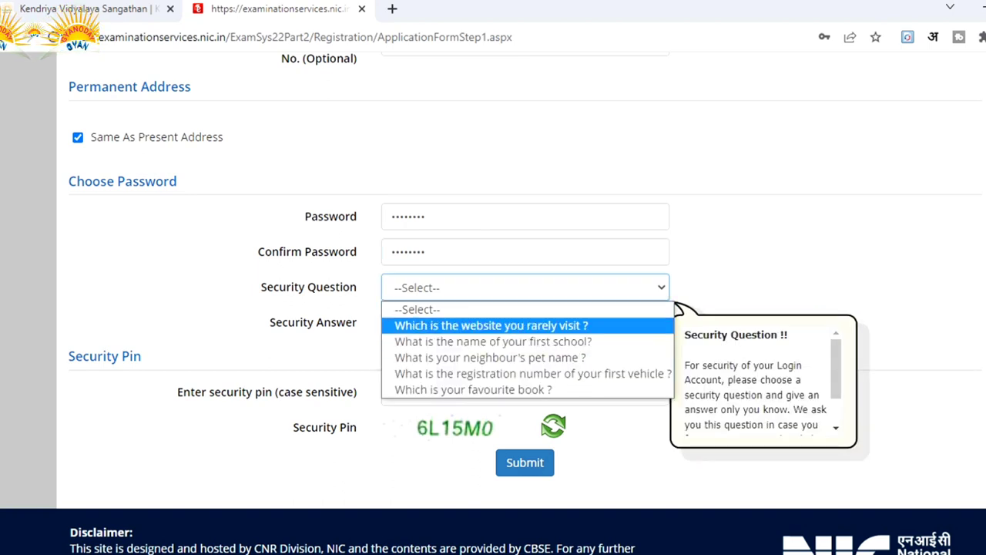
{"action": "key", "text": "Down"}
{"action": "key", "text": "Down"}
{"action": "key", "text": "Down"}
{"action": "key", "text": "Down"}
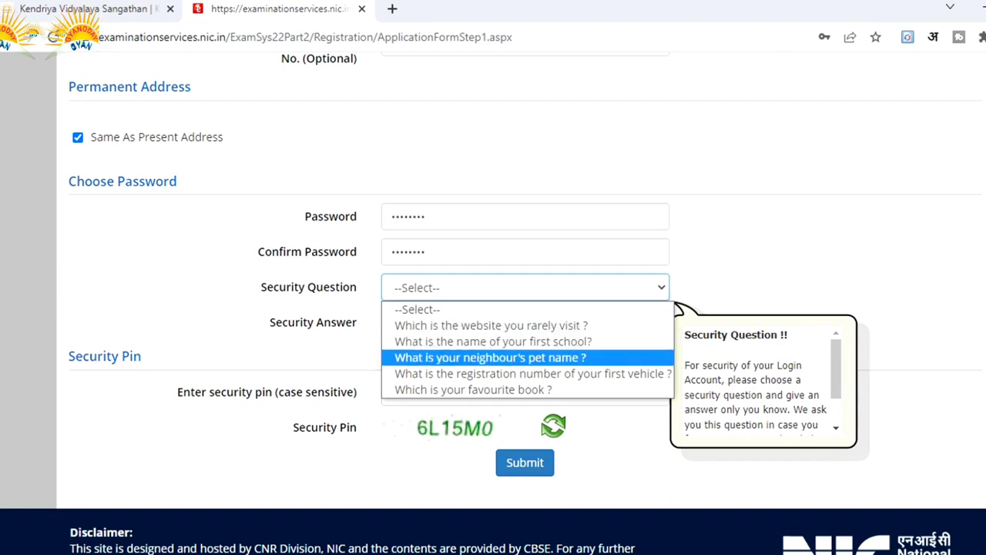
{"action": "key", "text": "Up"}
{"action": "key", "text": "Up"}
{"action": "key", "text": "Up"}
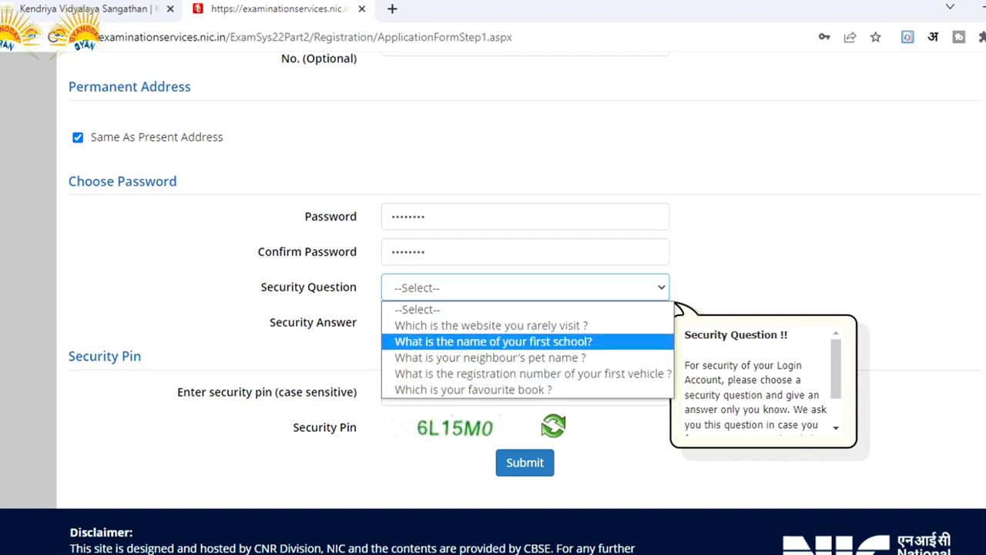
{"action": "key", "text": "Down"}
{"action": "key", "text": "Down"}
{"action": "key", "text": "Up"}
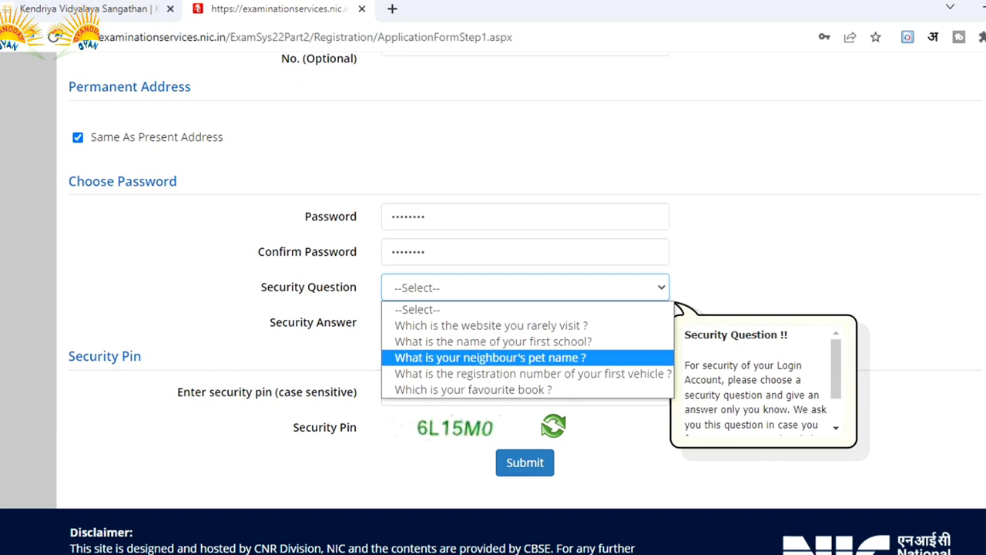
{"action": "key", "text": "Return"}
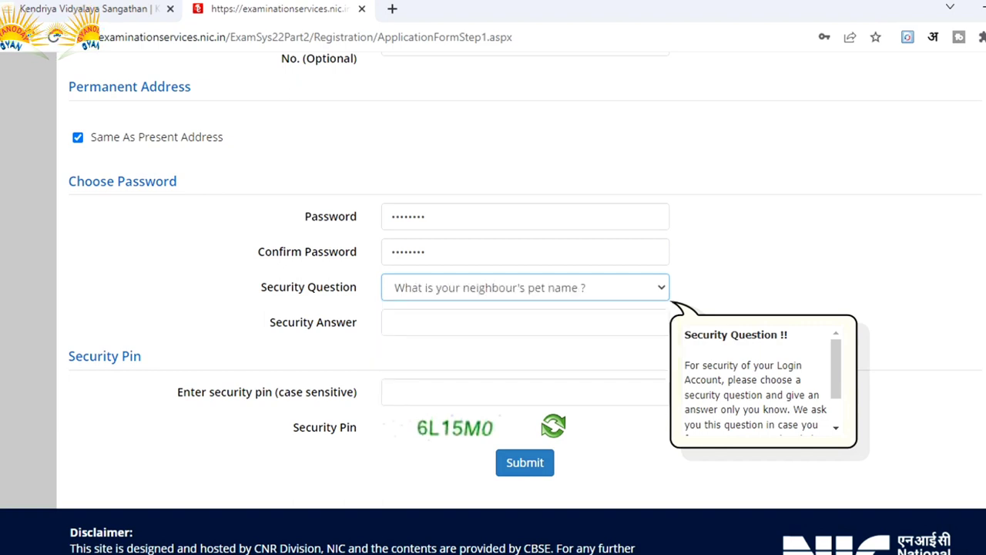
{"action": "left_click", "coordinate": [524, 322]}
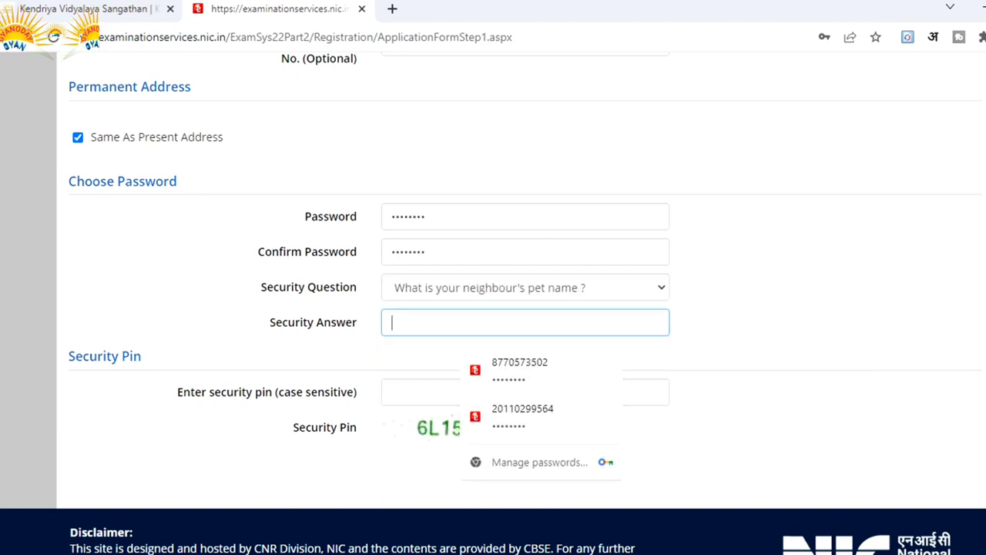
{"action": "type", "text": "ab"}
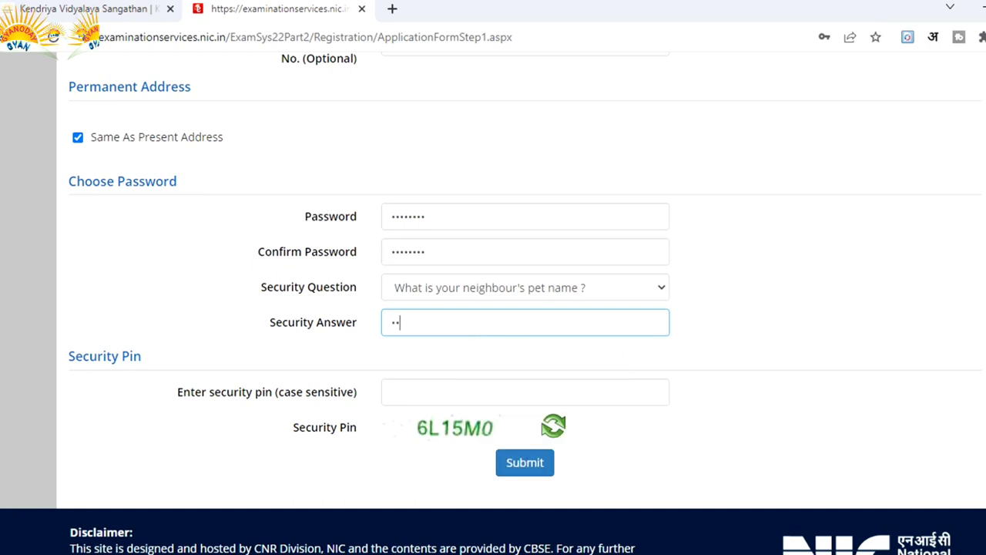
{"action": "type", "text": "c"}
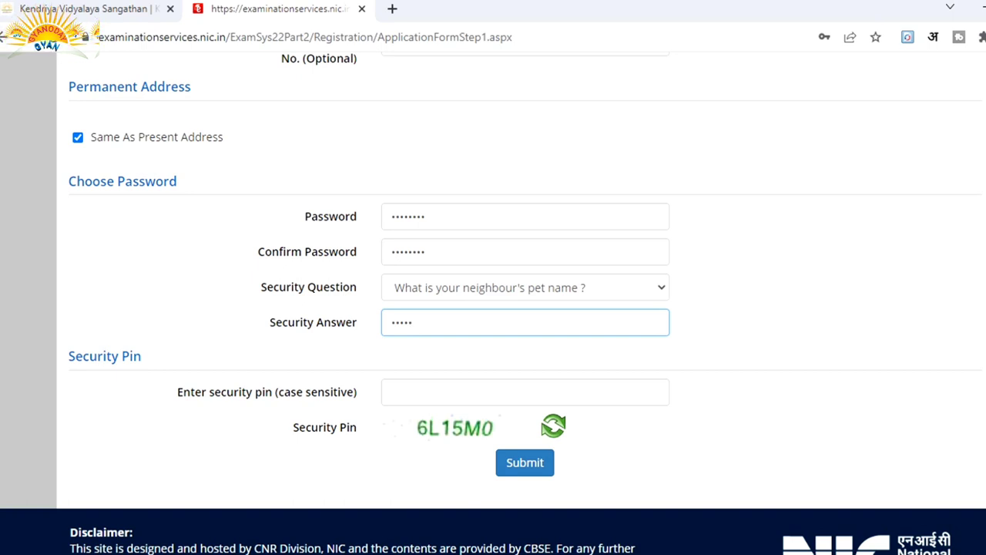
Enter the displayed case-sensitive security pin, correcting its last character to a zero.
{"action": "left_click", "coordinate": [525, 391]}
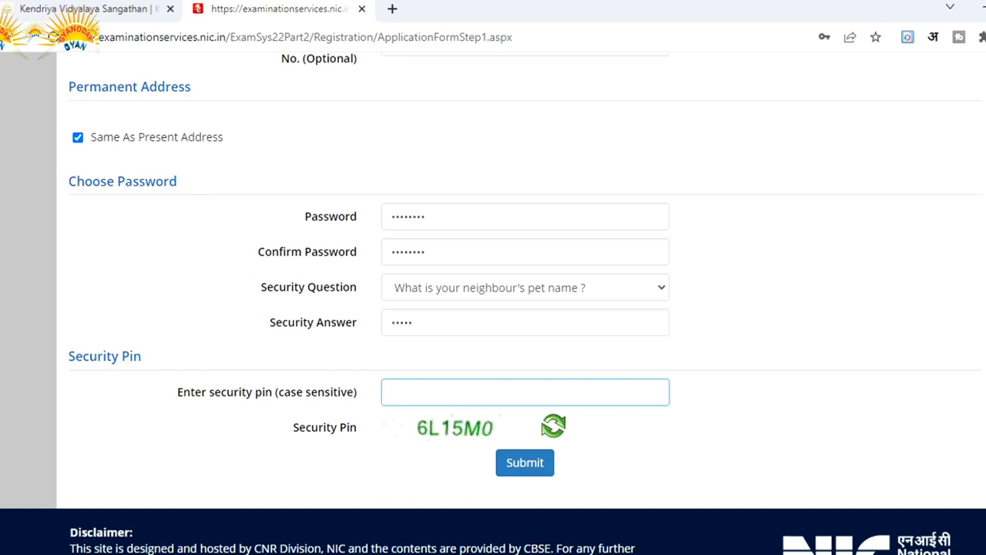
{"action": "type", "text": "6"}
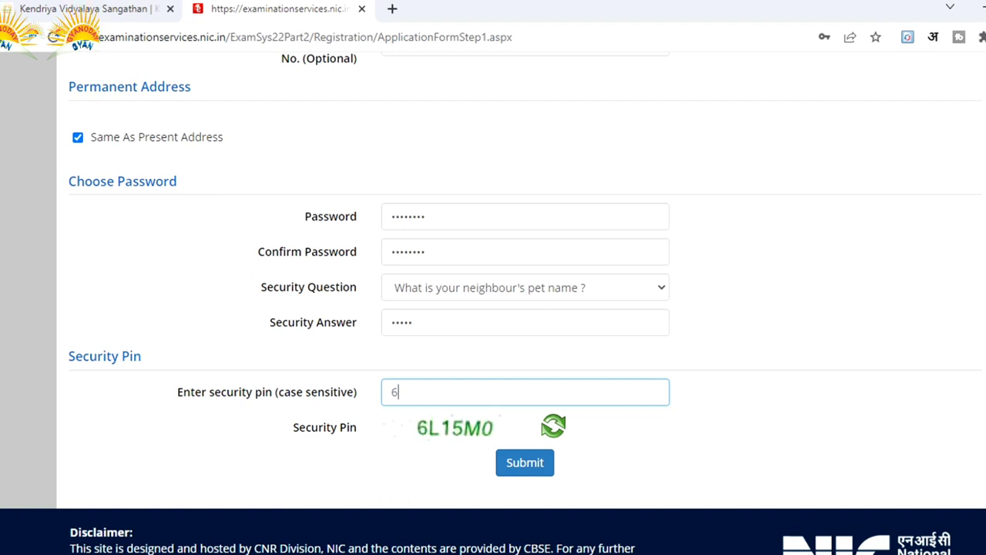
{"action": "type", "text": "L1"}
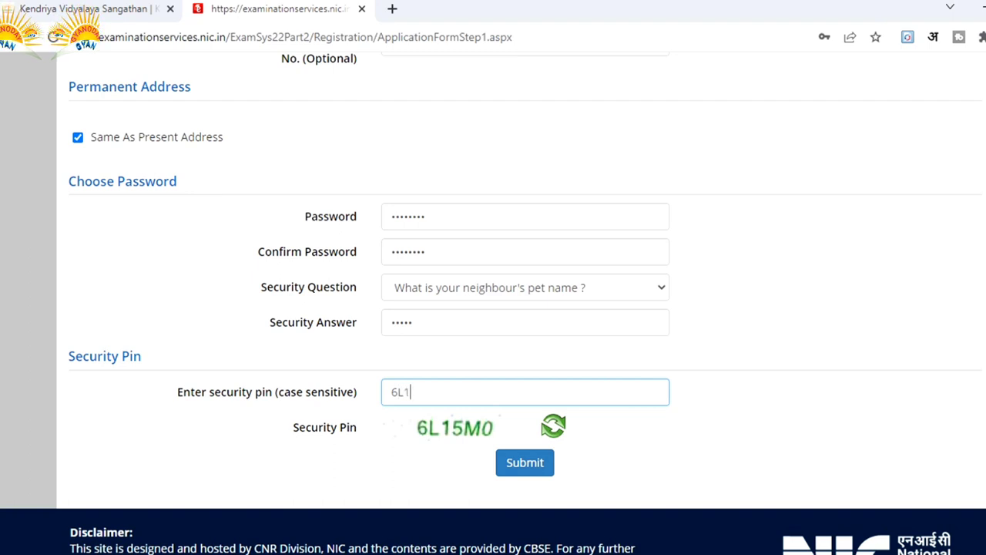
{"action": "type", "text": "5"}
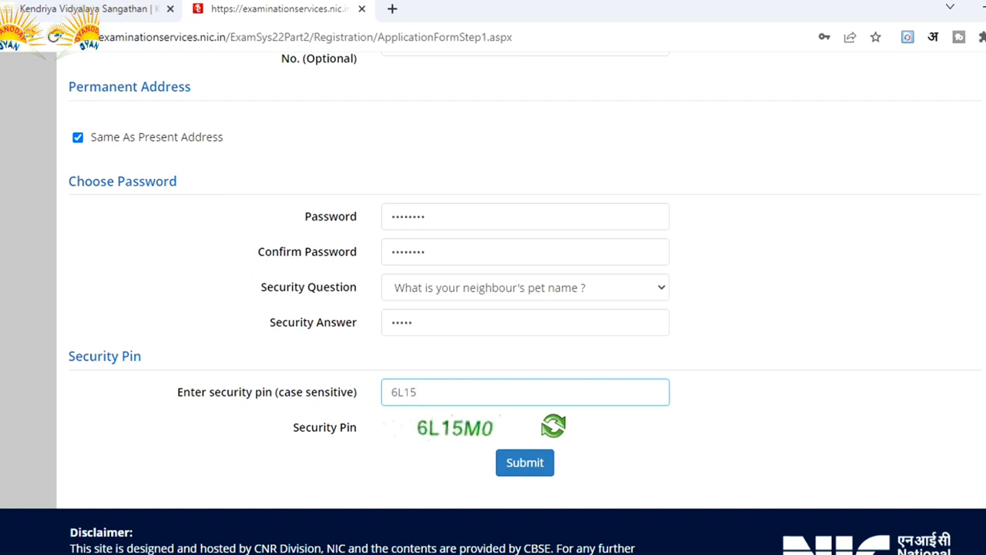
{"action": "type", "text": "M"}
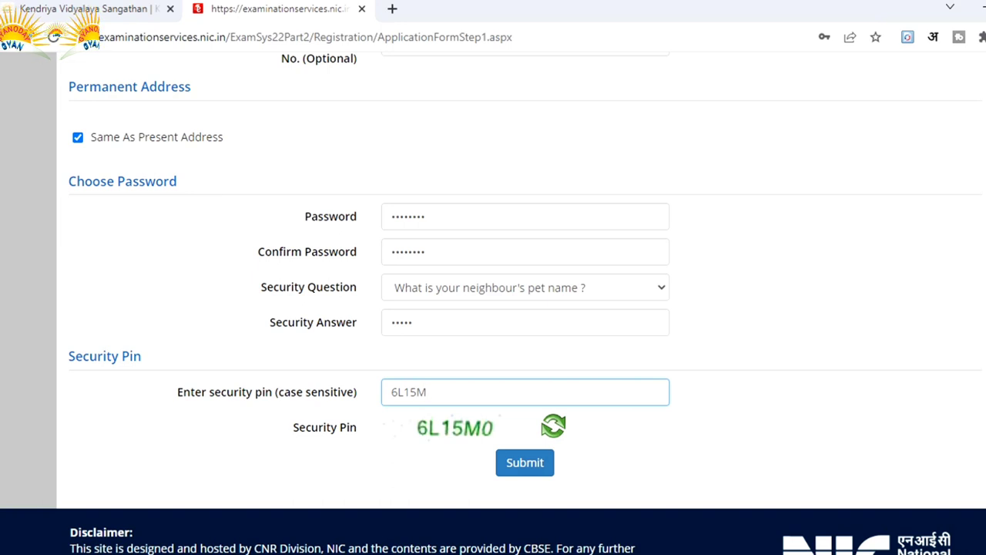
{"action": "type", "text": "o"}
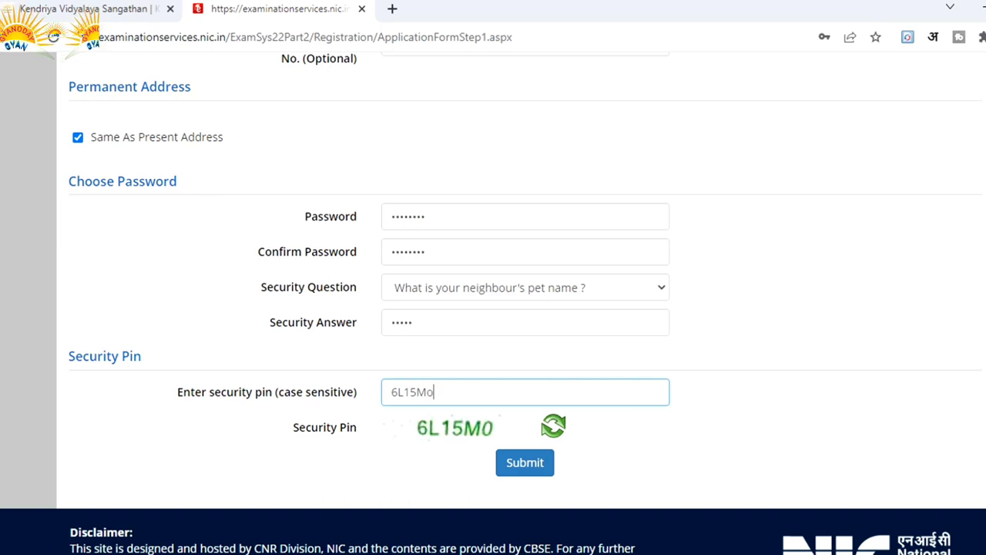
{"action": "key", "text": "BackSpace"}
{"action": "type", "text": "O"}
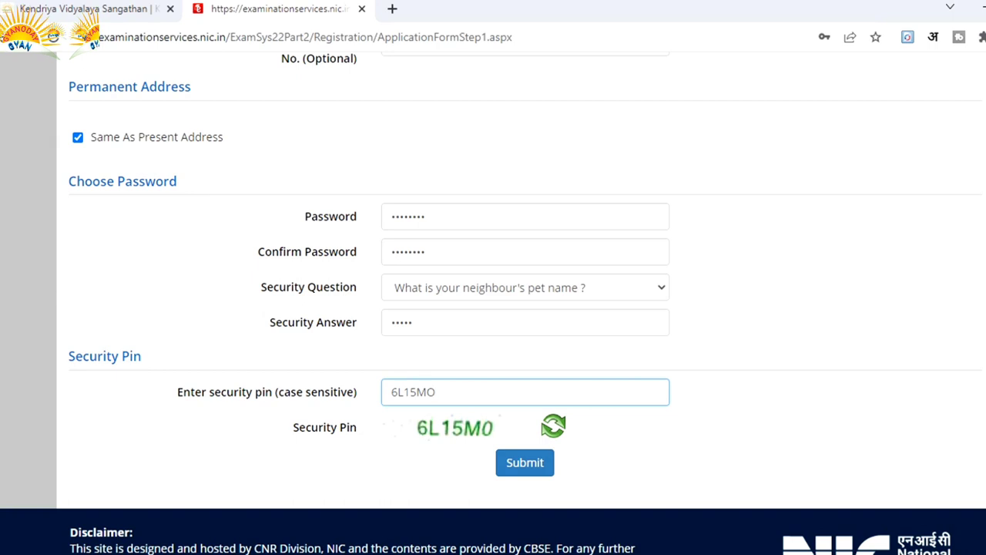
{"action": "key", "text": "BackSpace"}
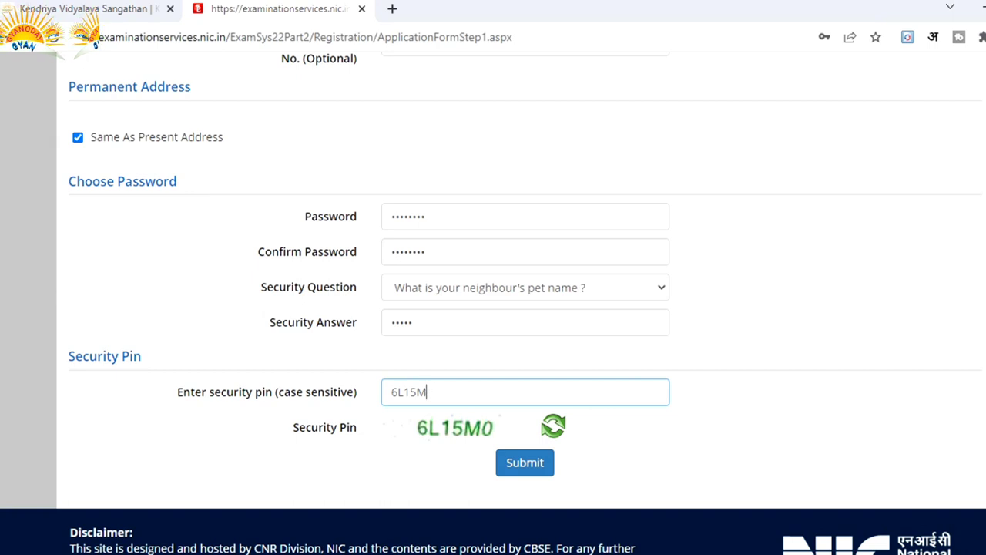
{"action": "type", "text": "0"}
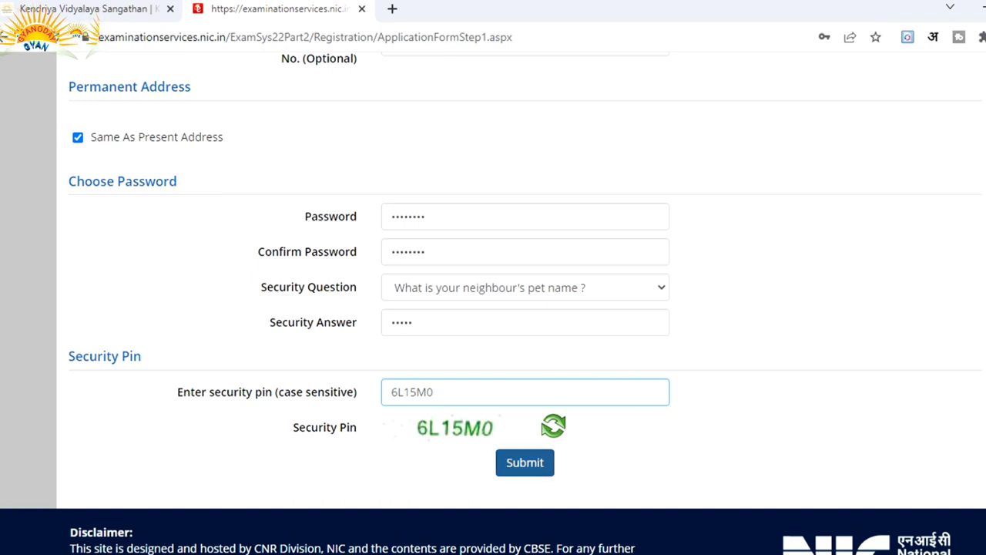
Submit the form, dismiss the 'Review Page !!' notice and scroll to the particulars checklist.
{"action": "left_click", "coordinate": [525, 462]}
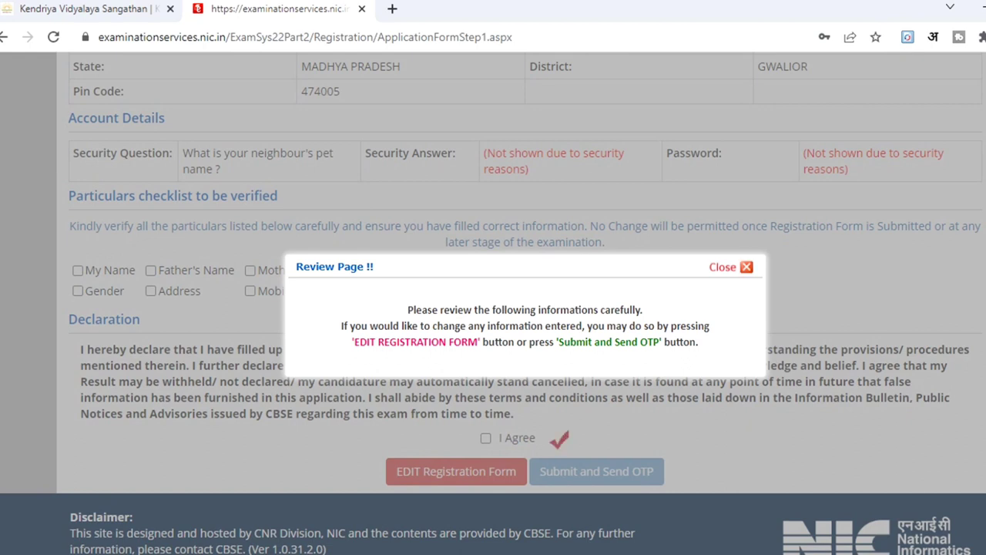
{"action": "key", "text": "Escape"}
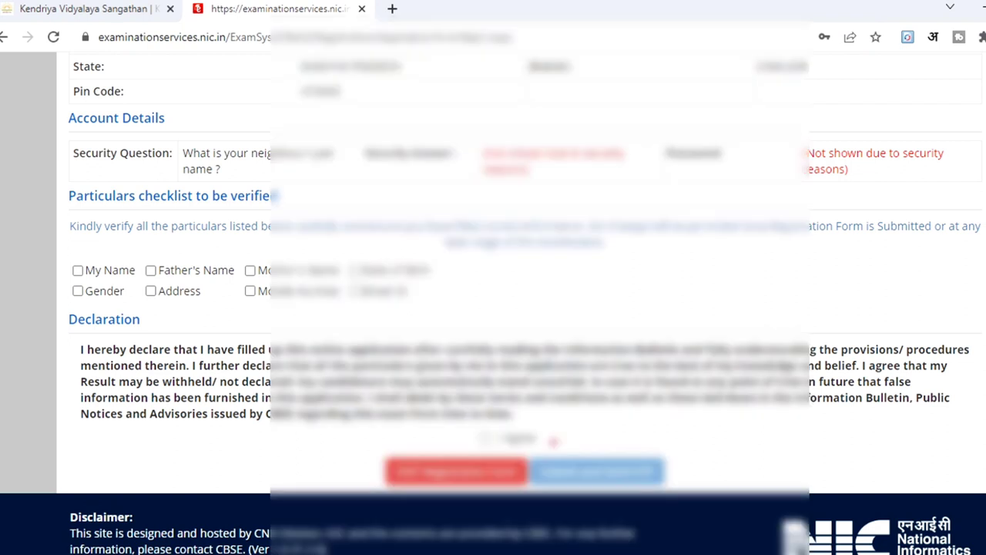
{"action": "scroll", "coordinate": [493, 308], "scroll_direction": "up", "scroll_amount": 10}
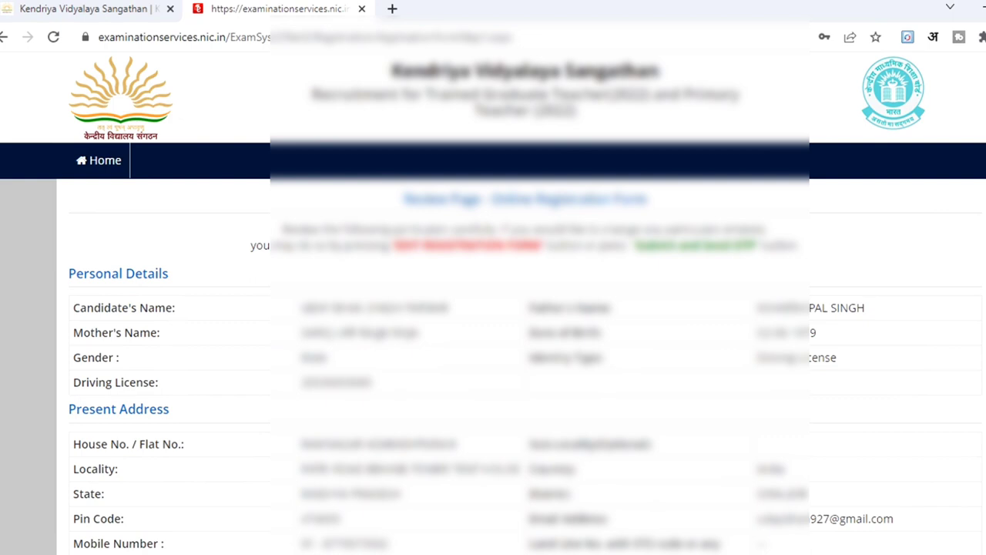
{"action": "scroll", "coordinate": [493, 308], "scroll_direction": "down", "scroll_amount": 6}
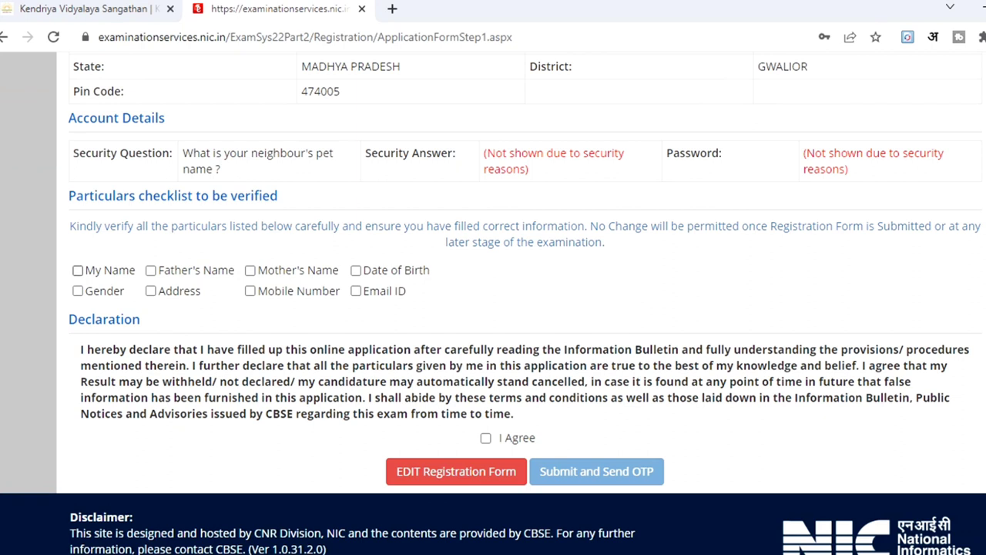
Tick My Name, Father's Name, Mother's Name, Date of Birth, Gender, Address, Mobile Number and Email ID.
{"action": "left_click", "coordinate": [78, 270]}
{"action": "left_click", "coordinate": [152, 270]}
{"action": "left_click", "coordinate": [250, 270]}
{"action": "left_click", "coordinate": [356, 270]}
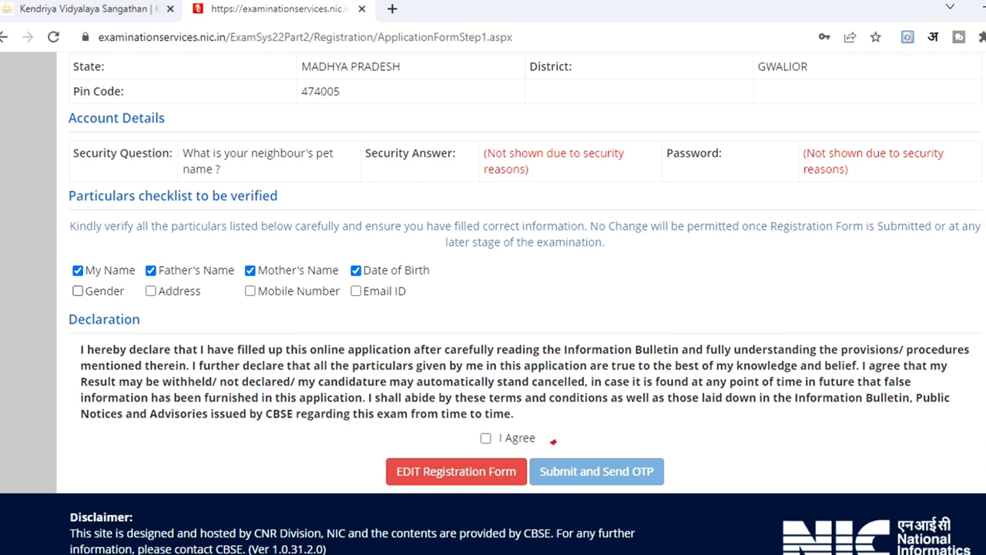
{"action": "left_click", "coordinate": [78, 292]}
{"action": "left_click", "coordinate": [151, 291]}
{"action": "left_click", "coordinate": [251, 292]}
{"action": "left_click", "coordinate": [356, 291]}
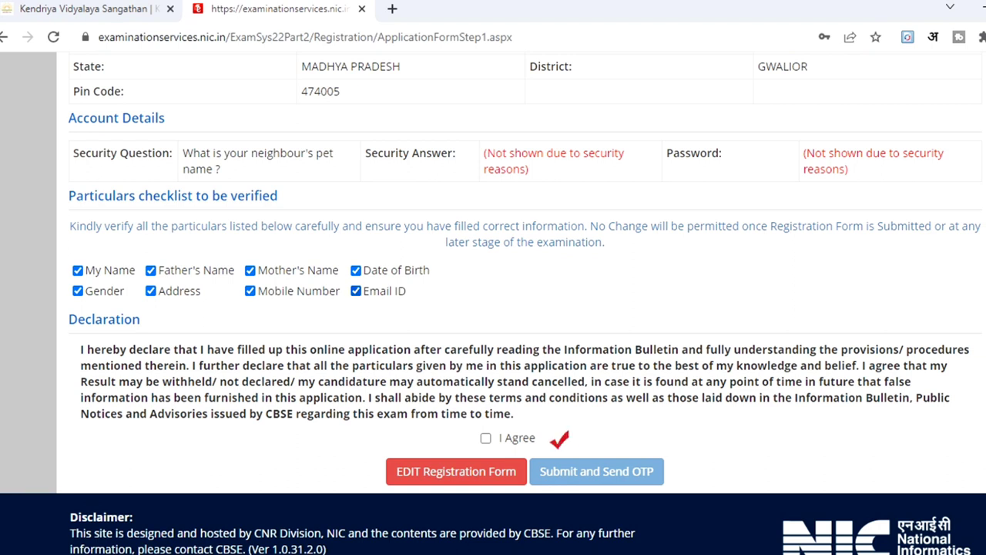